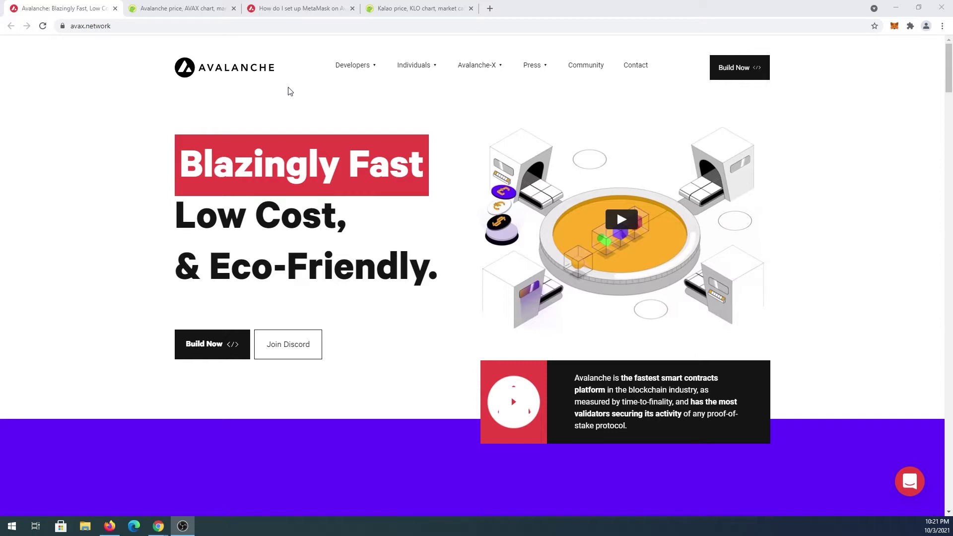
Step: Bring the Avalanche Chrome window forward and open MetaMask, showing Account 1 with 0 ETH
left_click(894, 28)
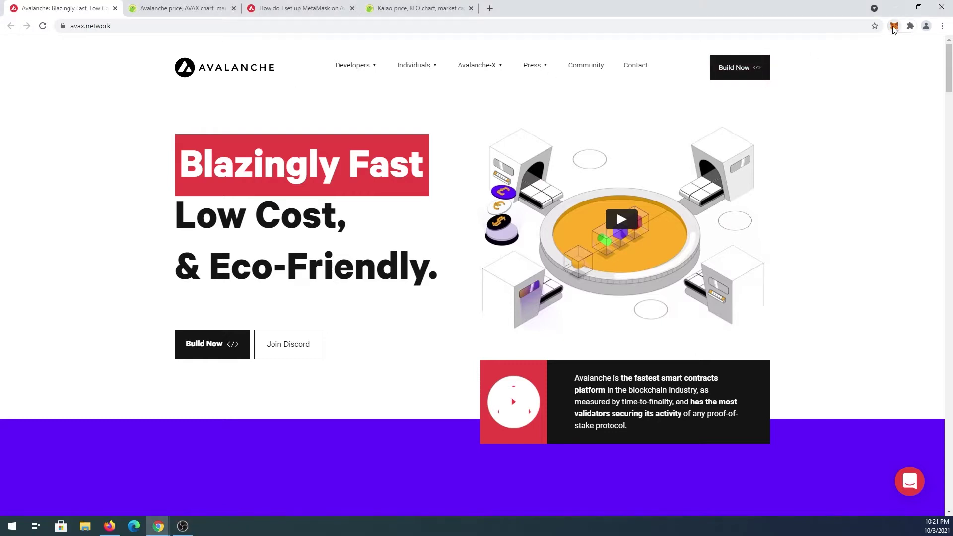
left_click(894, 28)
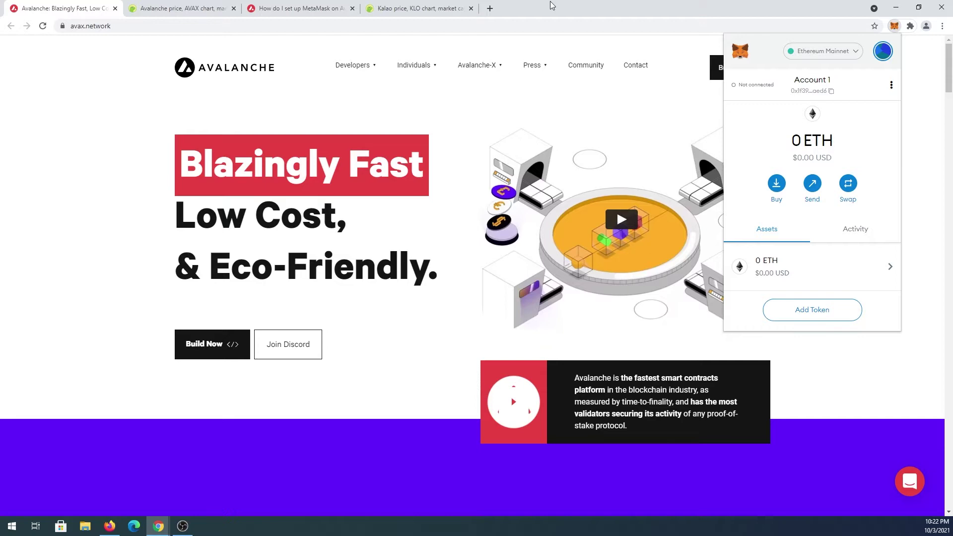
Step: Load metamask.io in a new browser tab
left_click(489, 8)
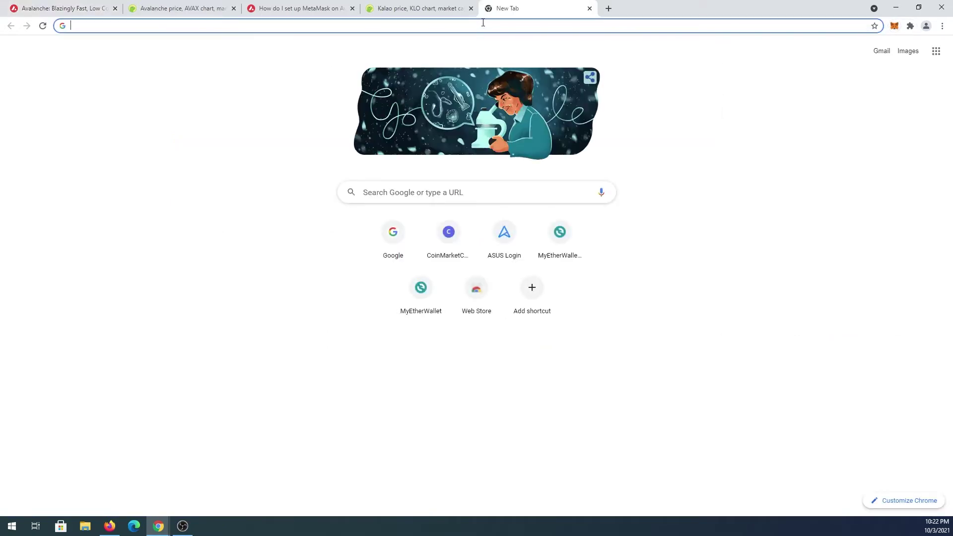
type("metamask.io")
key("Return")
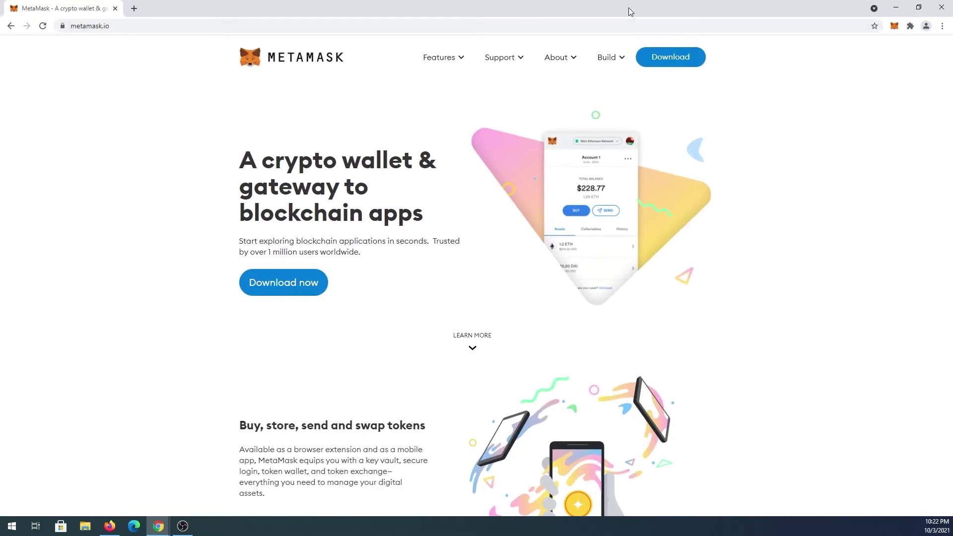
Step: Snap the windows side by side, show the MetaMask setup article, and reopen the wallet
key("super+Right")
left_click(172, 129)
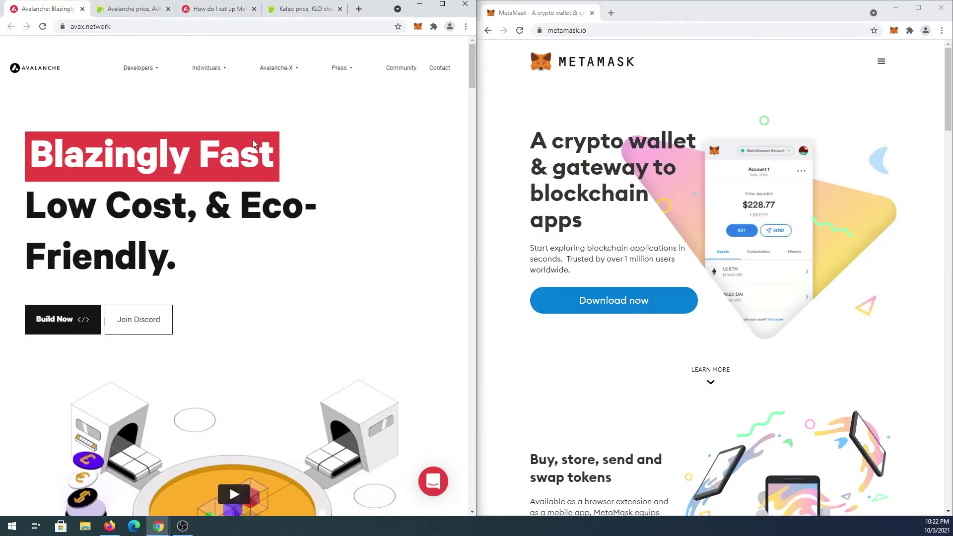
left_click(211, 8)
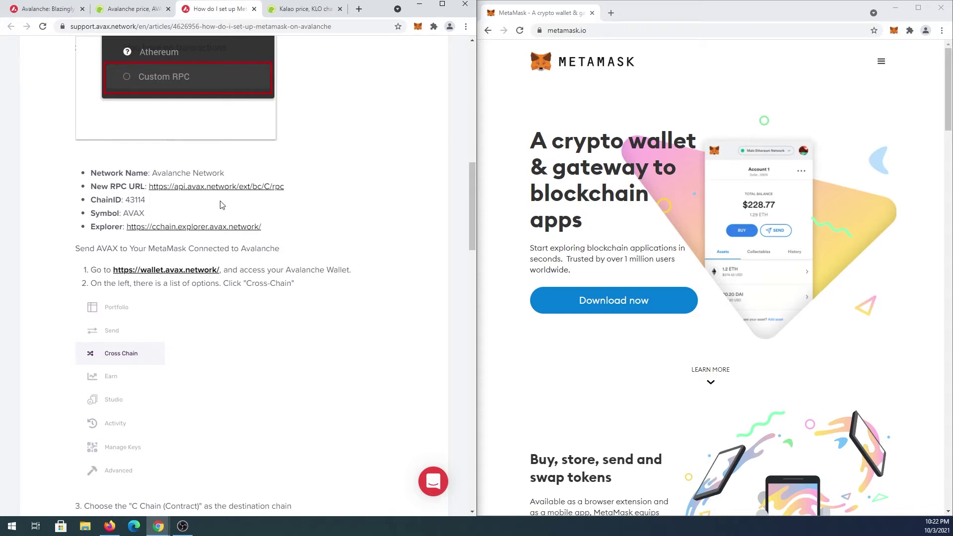
left_click(894, 31)
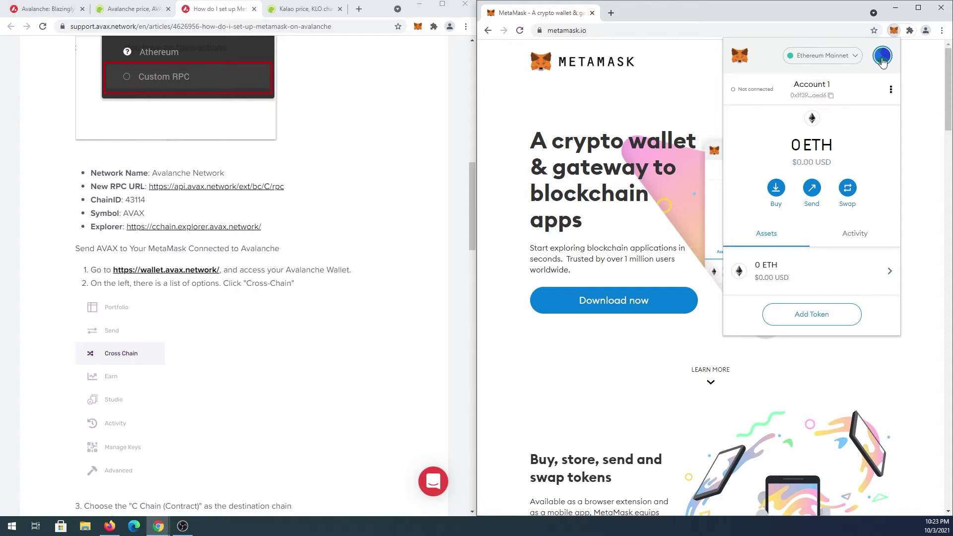
Step: Go to MetaMask Settings > Networks and start adding a new network
left_click(882, 57)
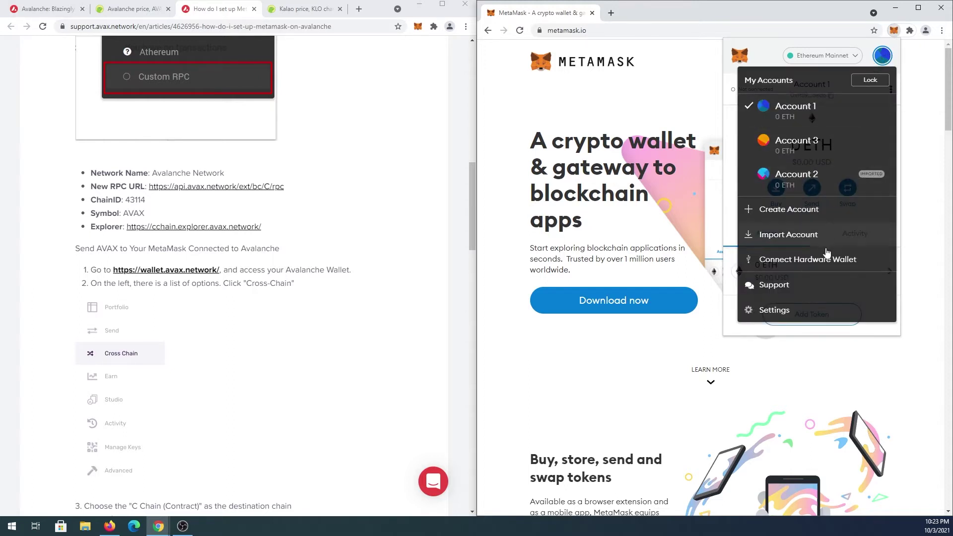
left_click(780, 309)
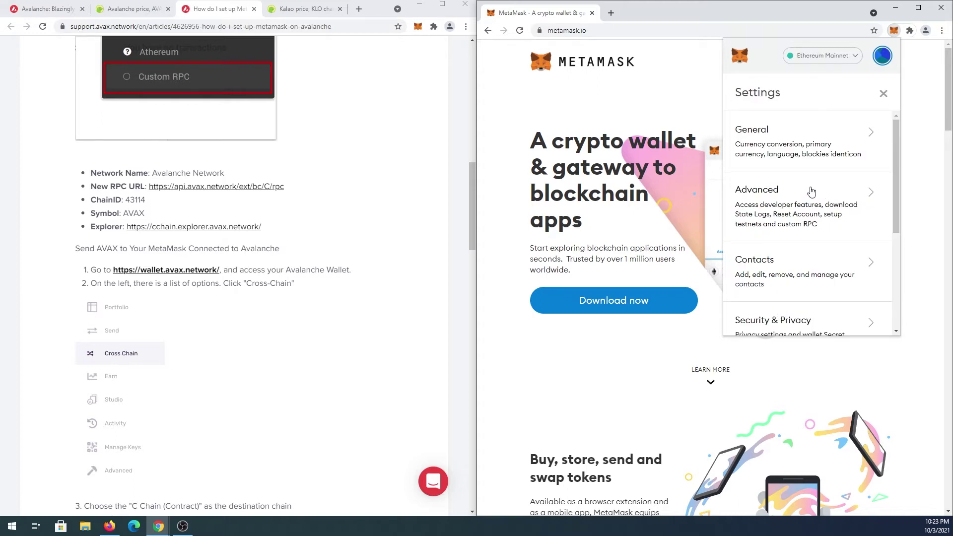
scroll(809, 191, "down", 4)
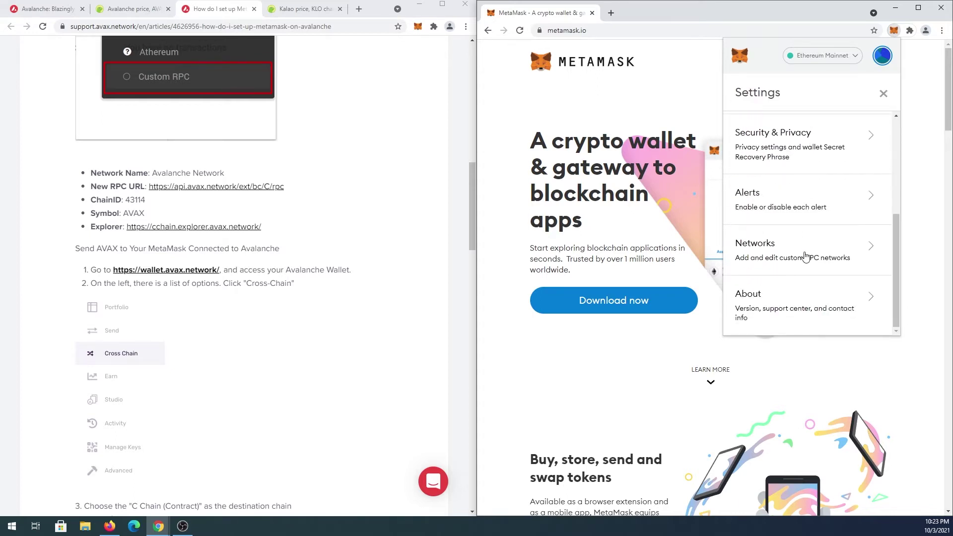
left_click(805, 257)
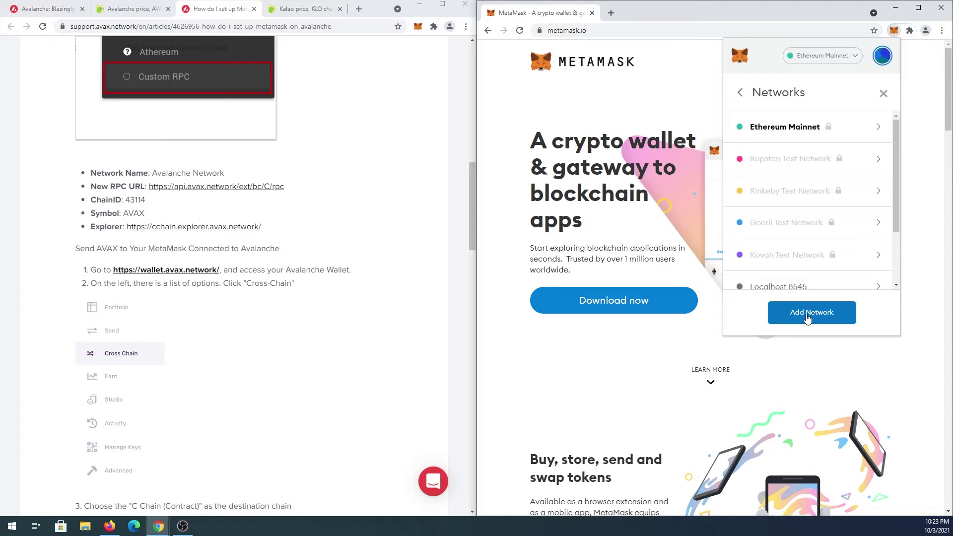
left_click(807, 316)
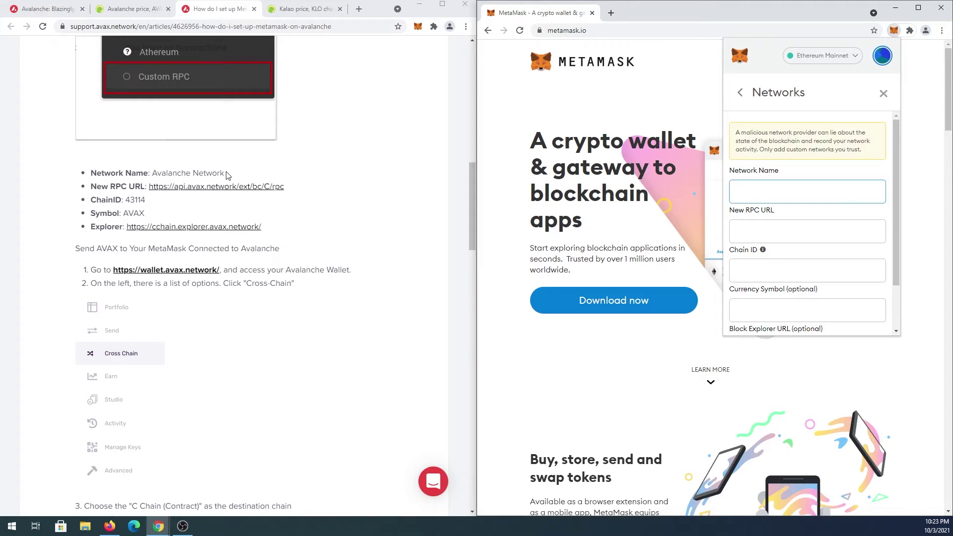
Step: Copy the name 'Avalanche Network' and its RPC URL from the article into the form
left_click_drag(227, 176, 153, 174)
right_click(152, 173)
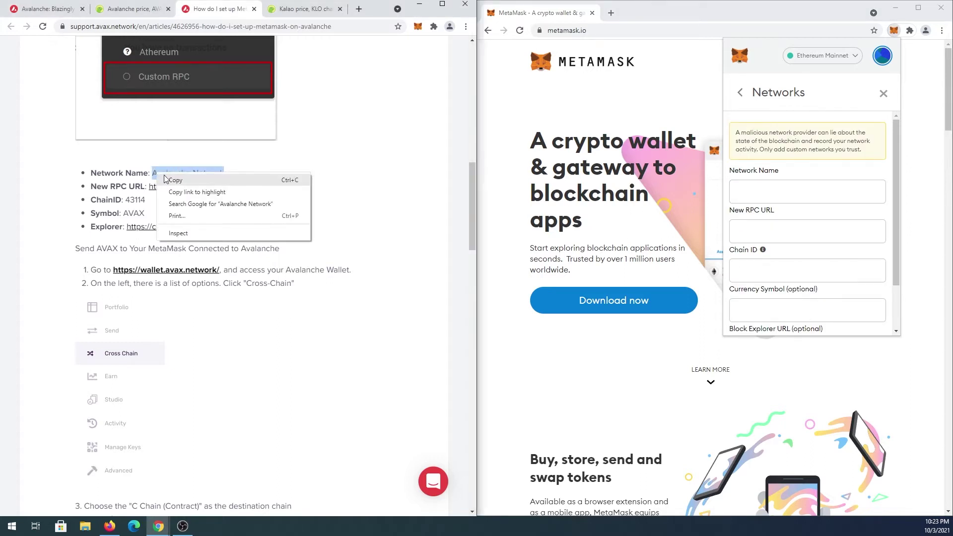
left_click(169, 179)
right_click(764, 193)
left_click(787, 269)
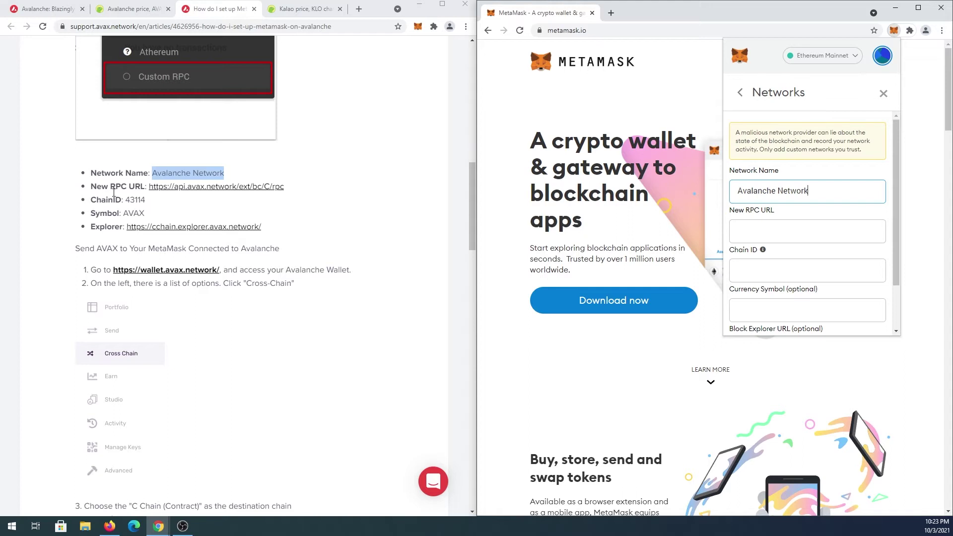
left_click_drag(285, 187, 149, 187)
right_click(149, 187)
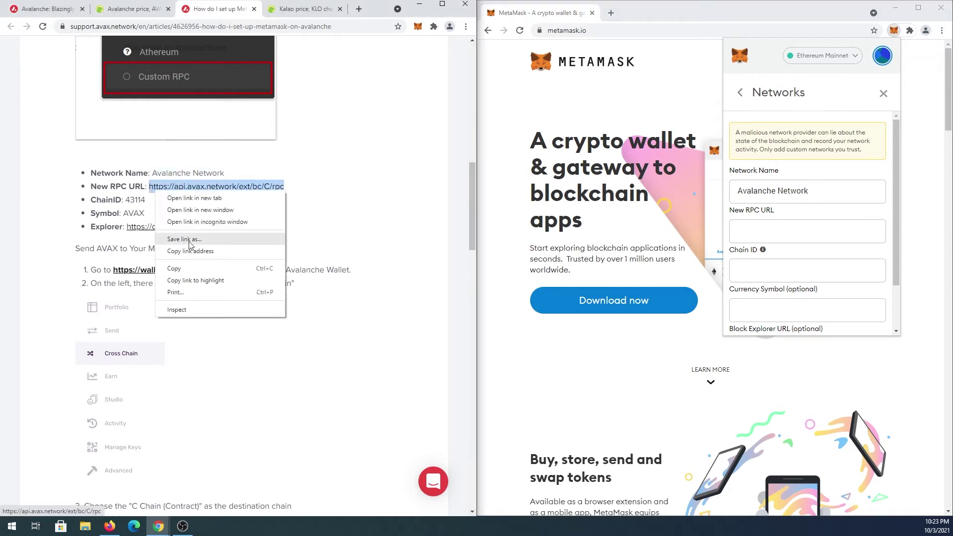
left_click(174, 282)
right_click(764, 231)
left_click(788, 309)
Step: Enter chain ID 42114 and paste AVAX as the currency symbol
left_click(755, 269)
type("42114")
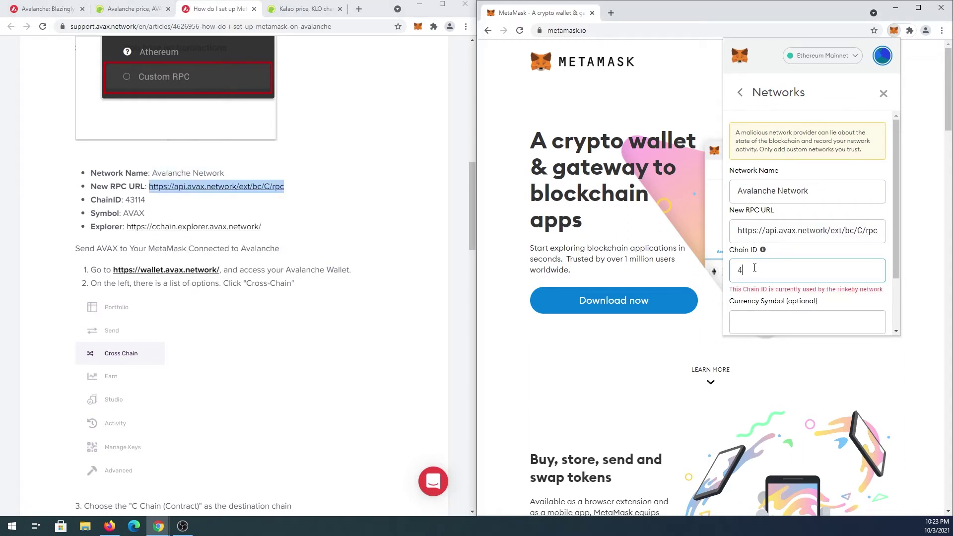
scroll(754, 268, "down", 1)
left_click_drag(145, 213, 123, 213)
right_click(132, 214)
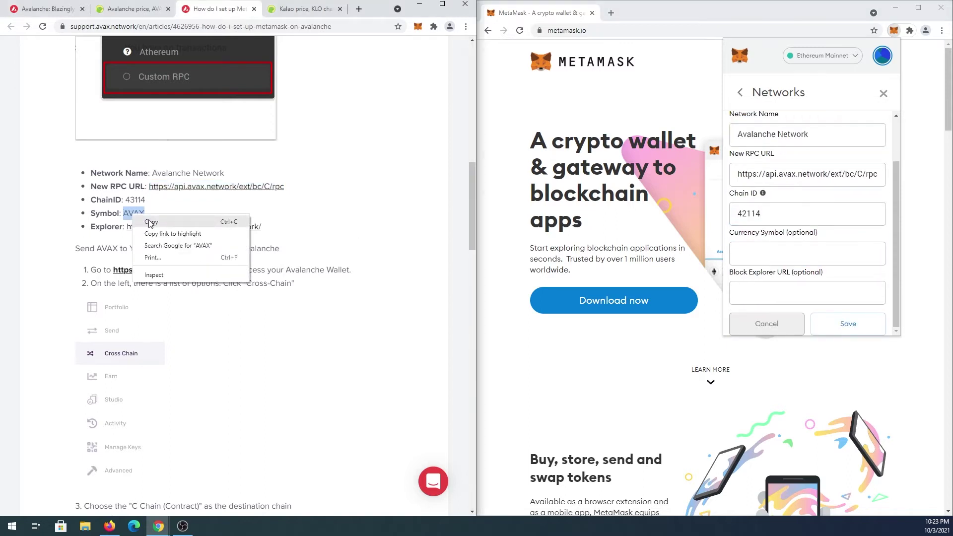
left_click(149, 222)
right_click(772, 254)
left_click(794, 334)
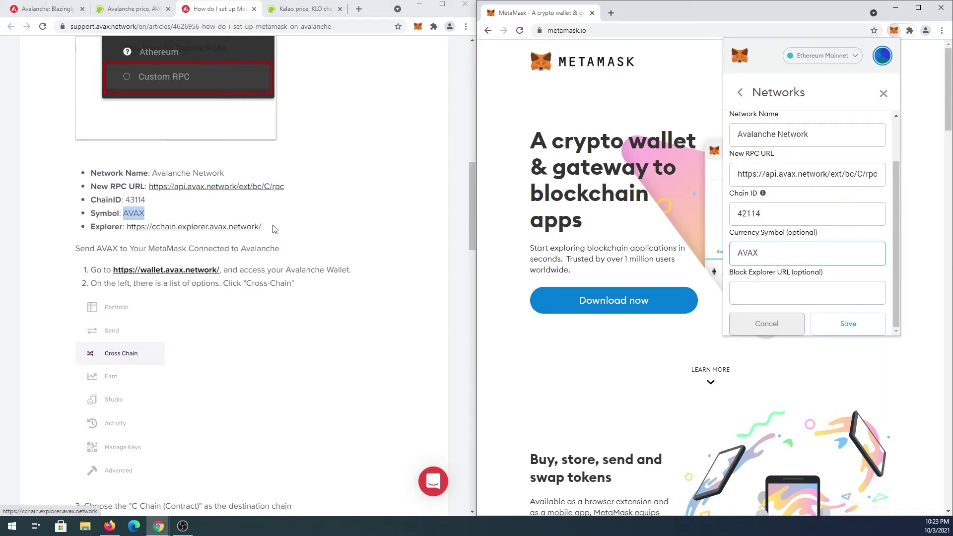
Step: Paste the C-chain explorer URL, correct the chain ID to 43114, and save the network
left_click_drag(261, 226, 127, 227)
right_click(130, 228)
left_click(149, 235)
right_click(809, 295)
left_click(819, 366)
left_click(746, 214)
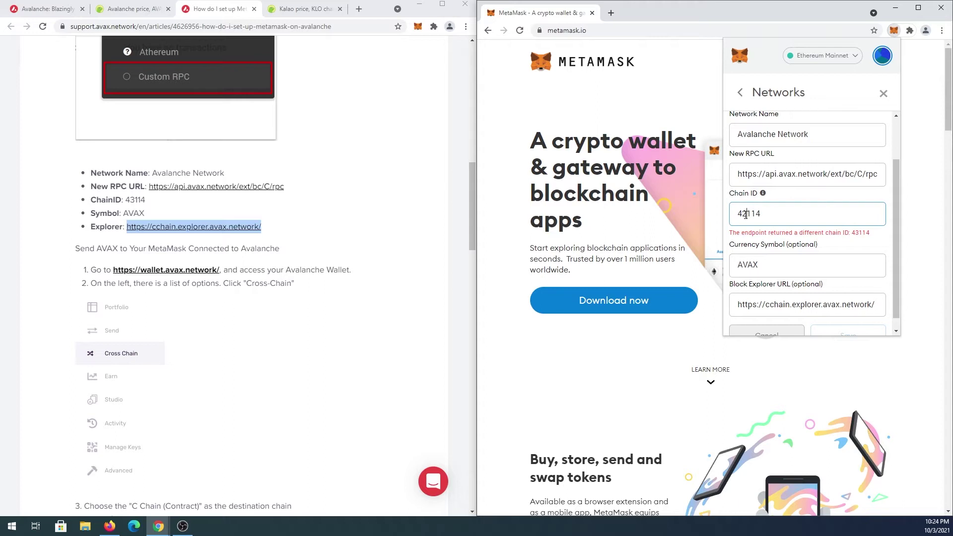
type("3")
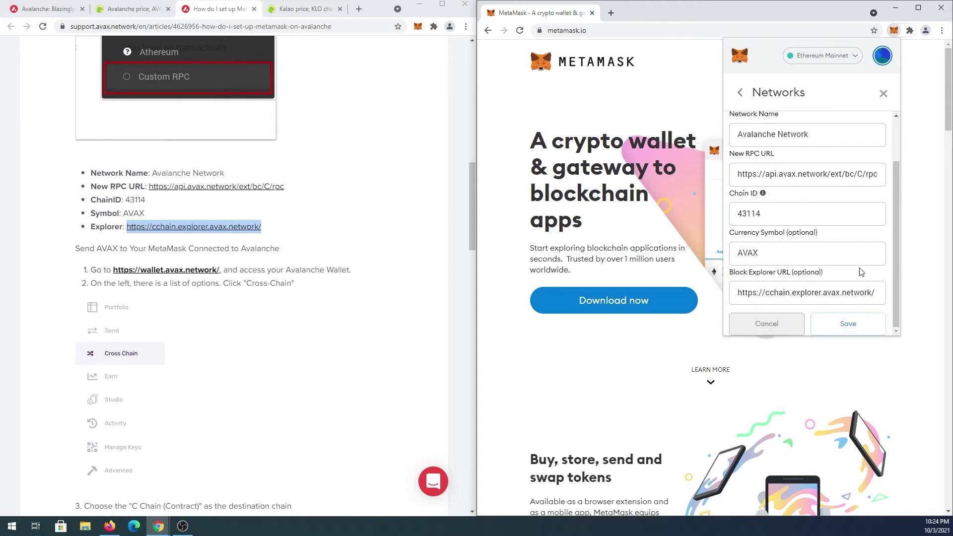
left_click(849, 324)
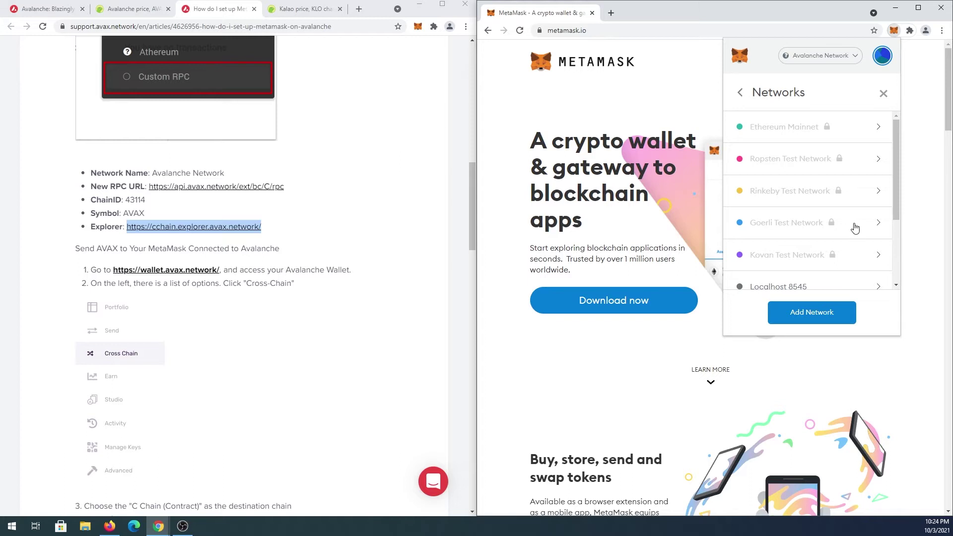
Step: Close network settings back to the 0 AVAX wallet view and switch to the Kalao CoinGecko page
left_click(884, 95)
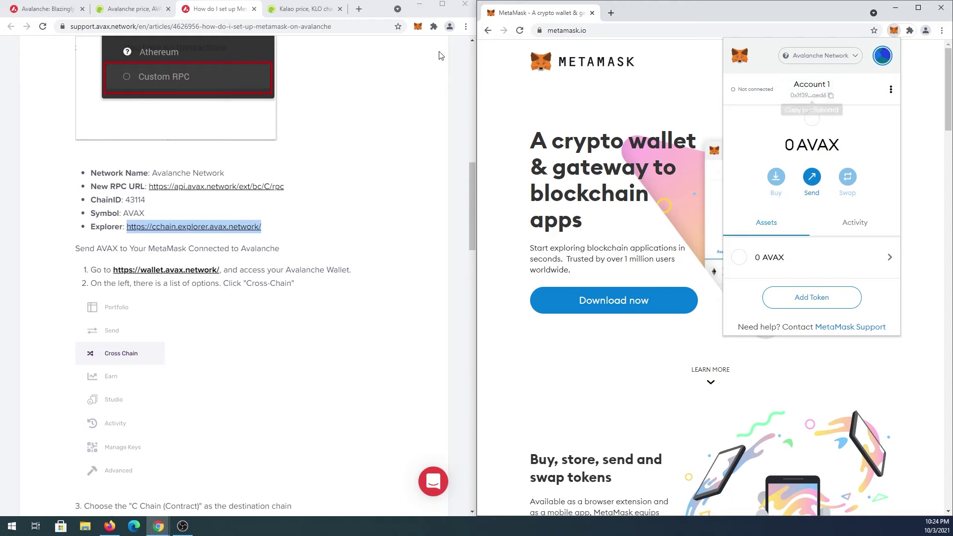
left_click(294, 16)
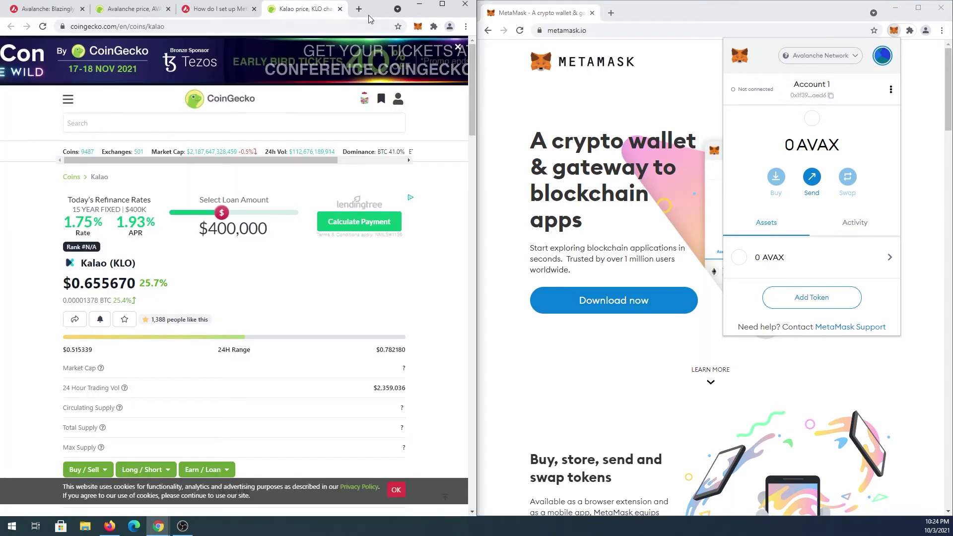
Step: Maximise the Kalao page, try the direct Add to MetaMask button twice, then copy the KLO contract address
left_click(442, 5)
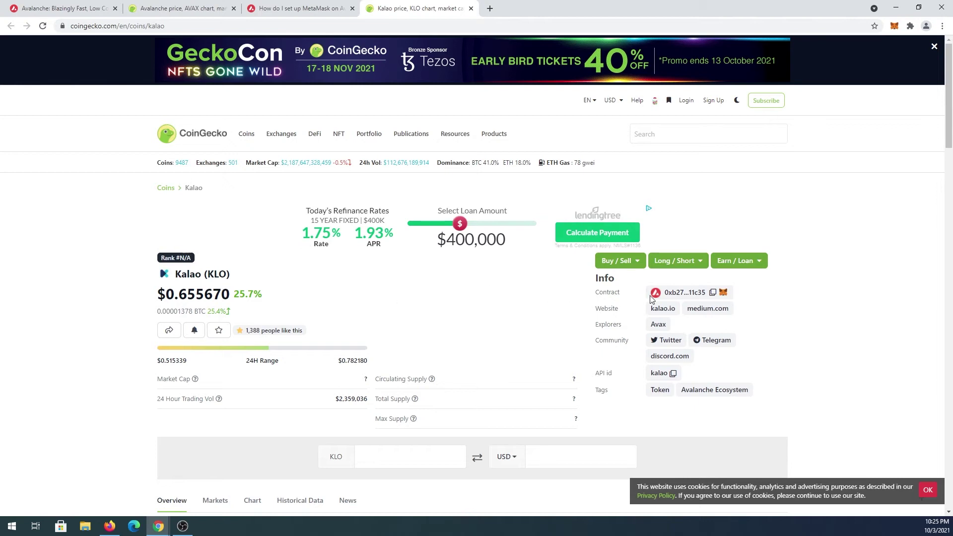
left_click(723, 293)
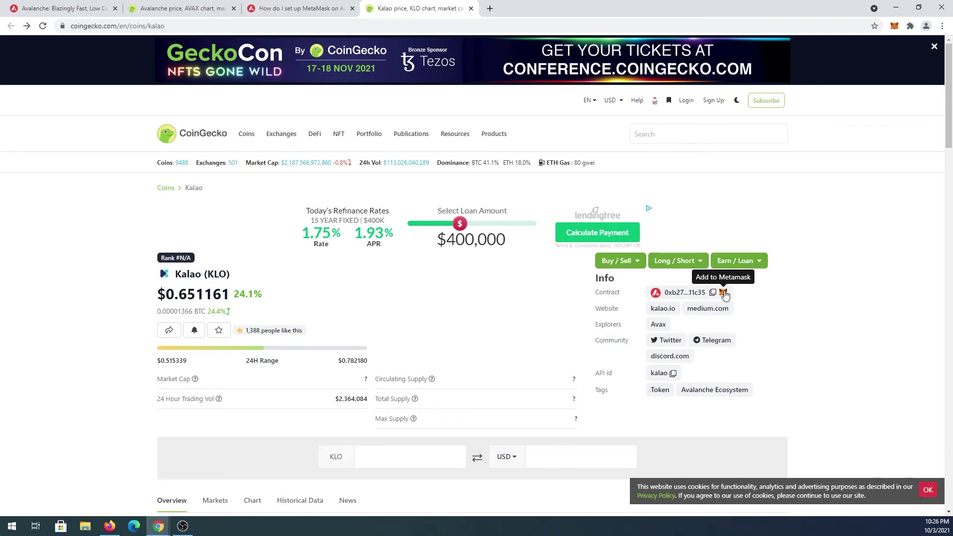
left_click(724, 292)
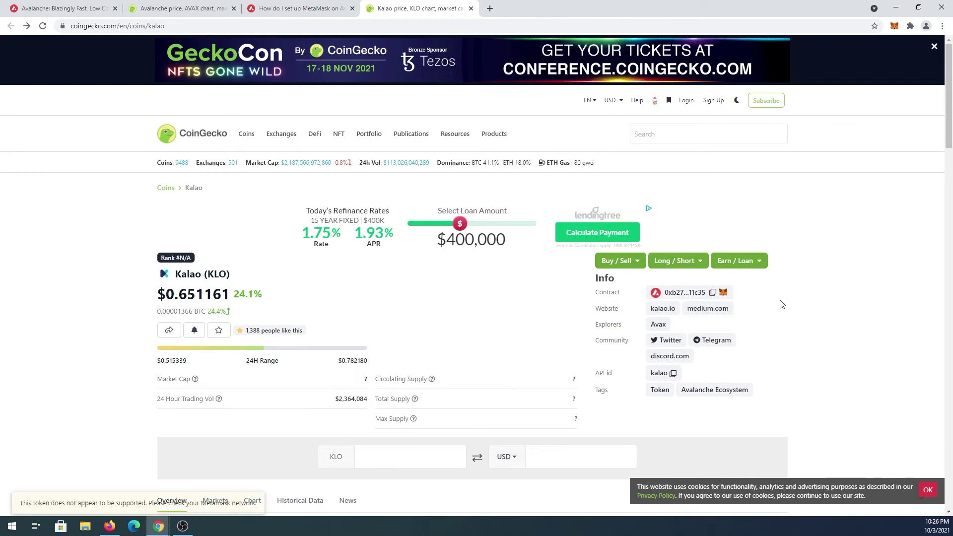
left_click(713, 294)
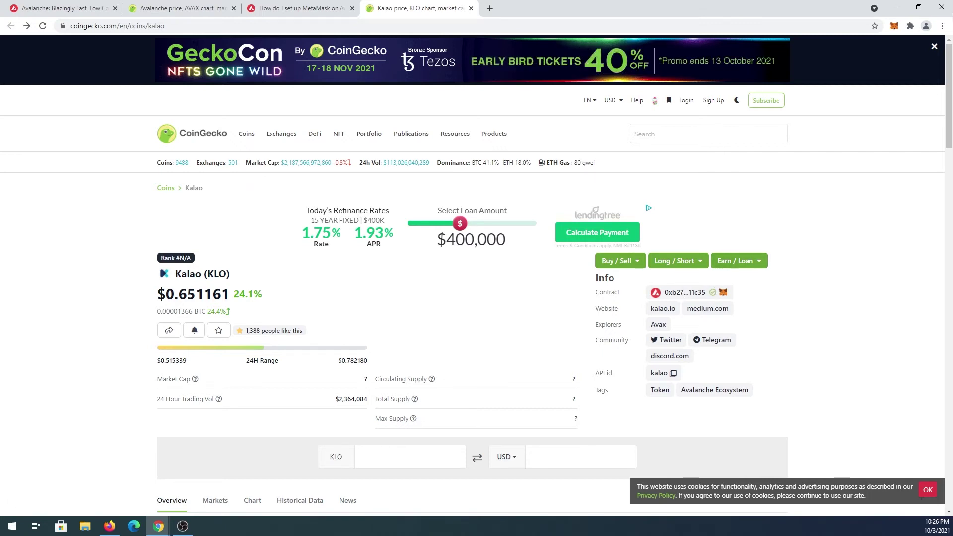
Step: Paste the copied Kalao contract address into Add Token, confirm KLO, and return to the asset list
left_click(896, 26)
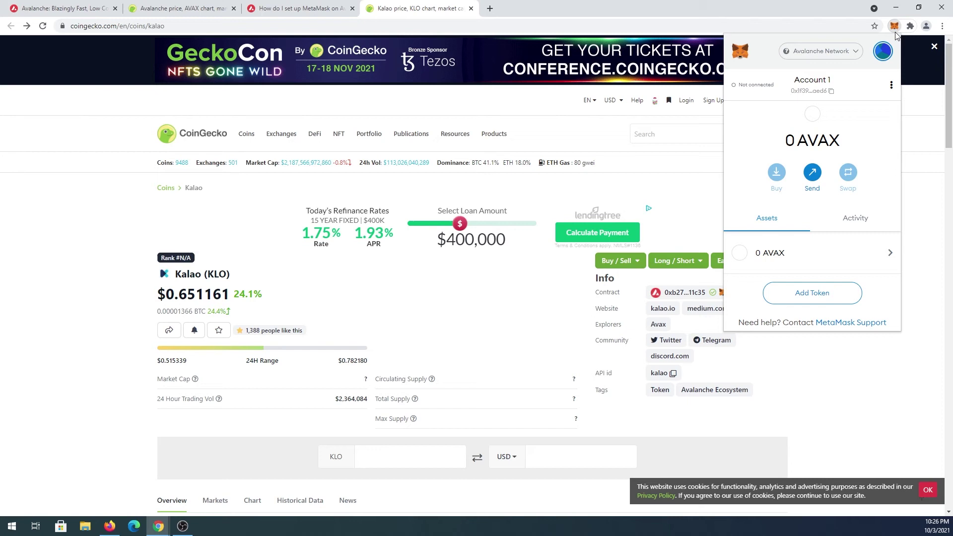
left_click(814, 294)
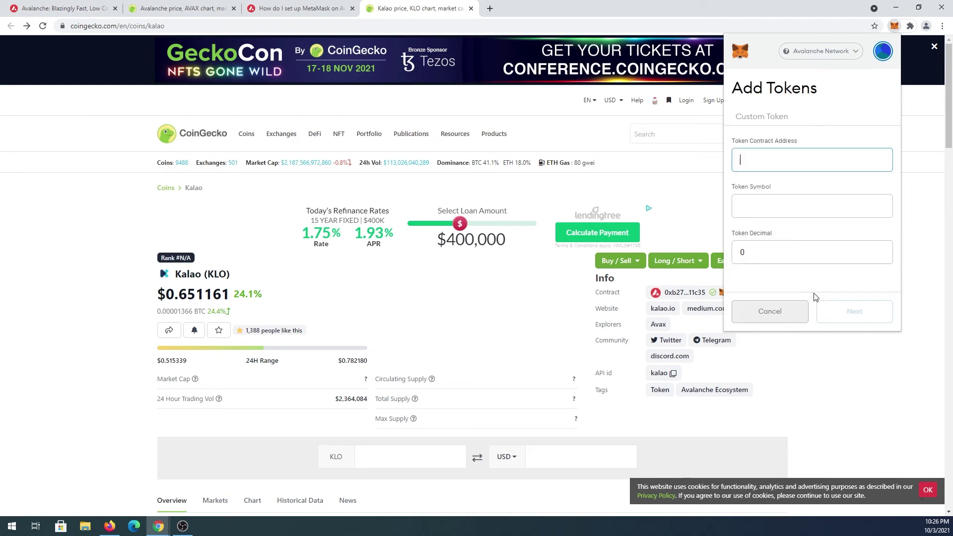
right_click(758, 158)
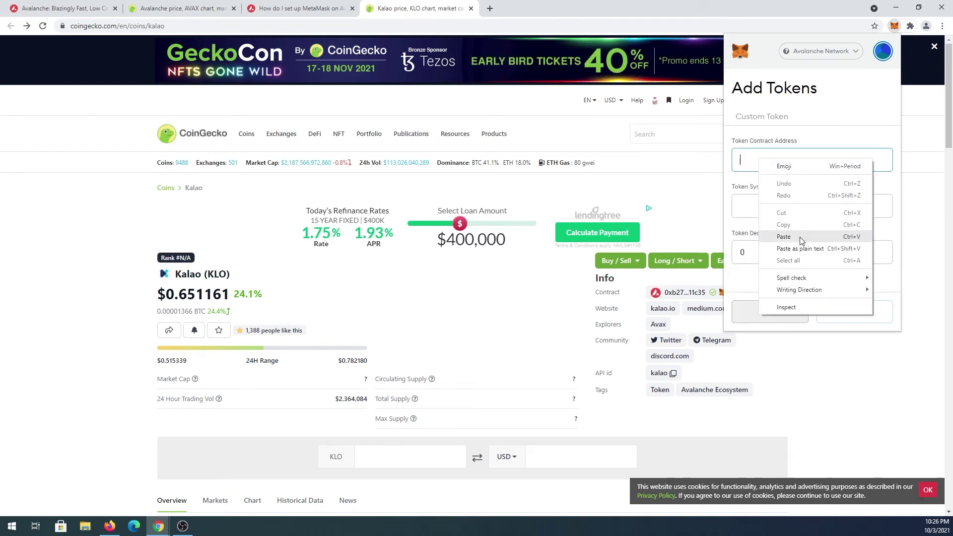
left_click(784, 237)
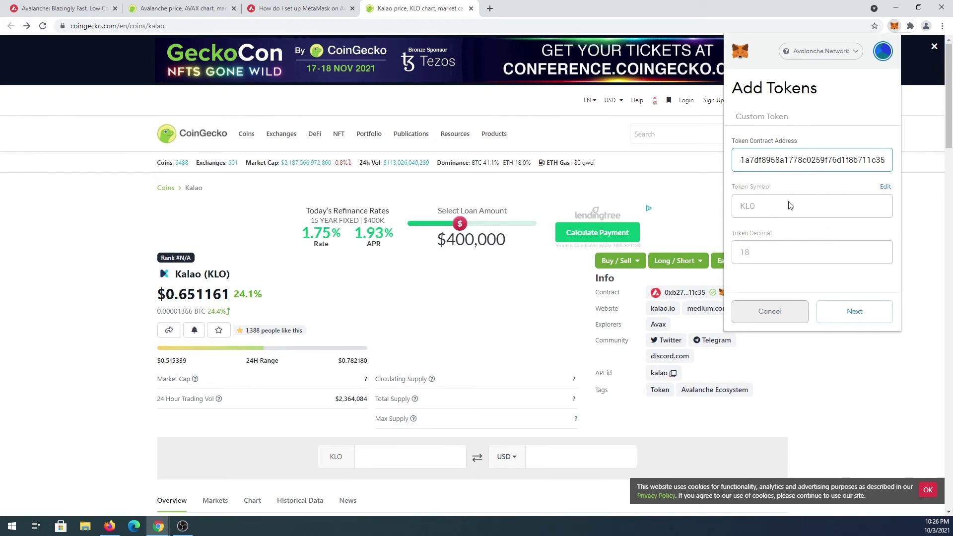
left_click(852, 313)
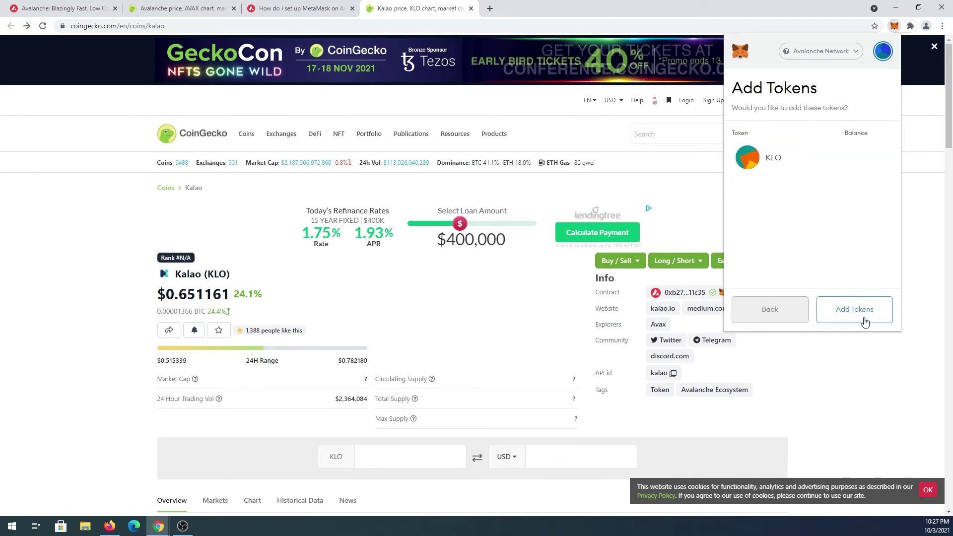
left_click(856, 310)
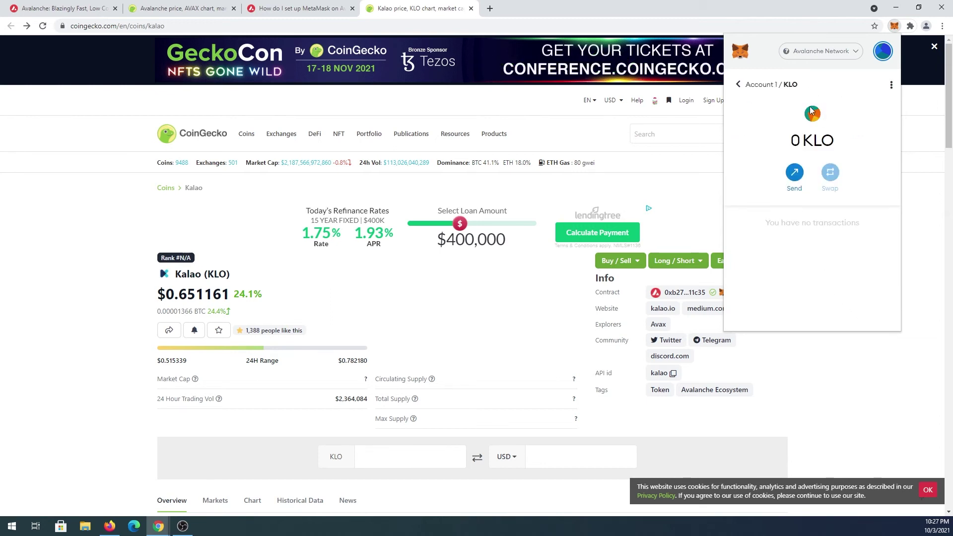
left_click(744, 86)
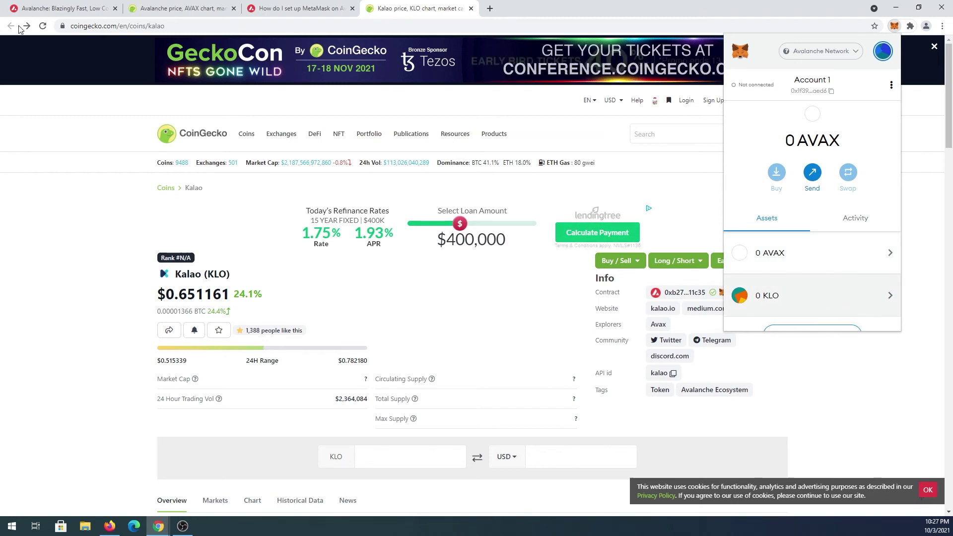
Step: Browse CoinGecko's Recently Added coins and open the Teddy Dollar (TSD) page
left_click(271, 167)
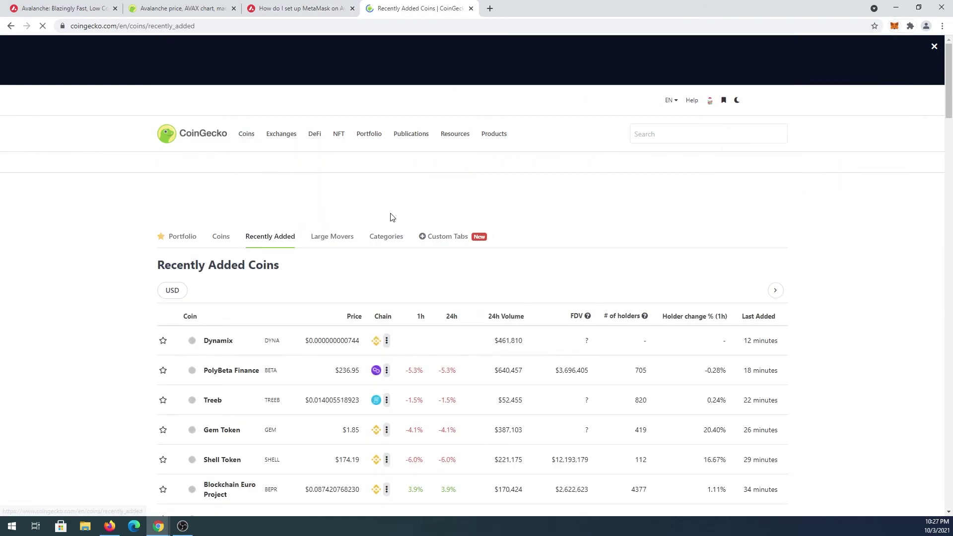
scroll(486, 291, "down", 15)
scroll(486, 290, "down", 10)
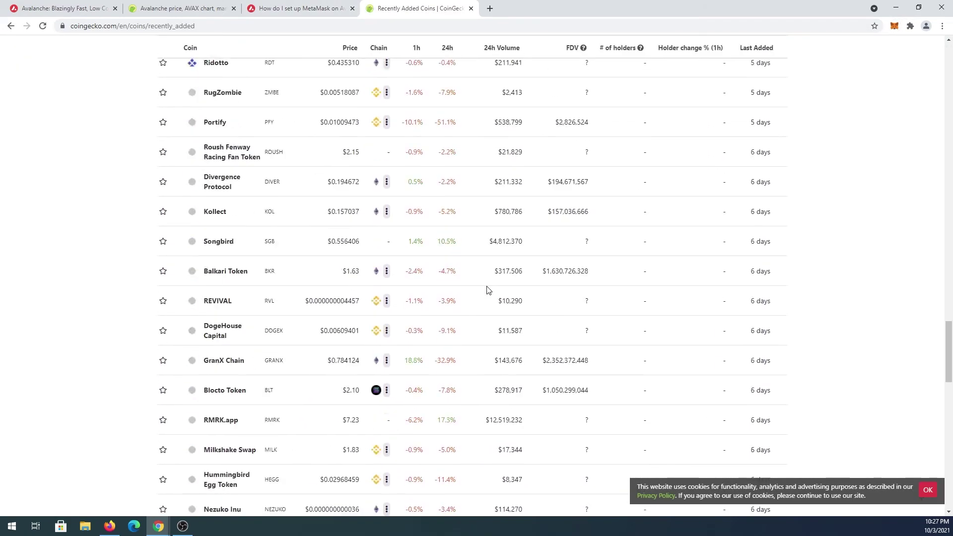
scroll(487, 290, "up", 3)
scroll(486, 290, "up", 2)
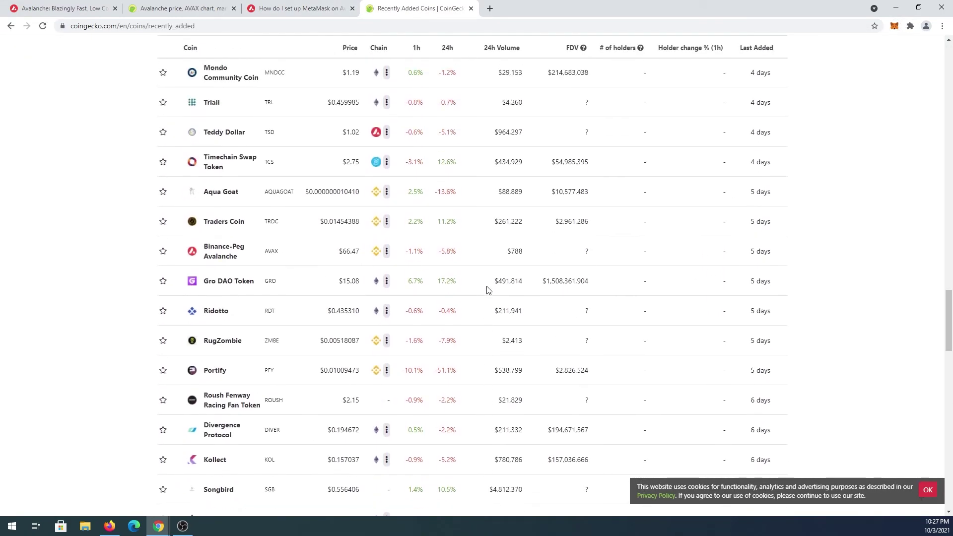
left_click(218, 132)
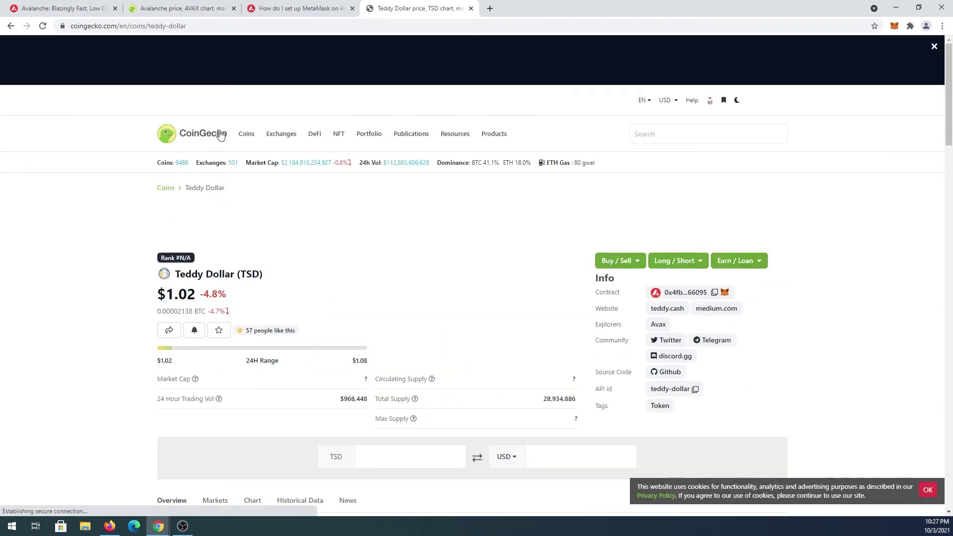
Step: Try adding TSD directly, copy its contract address, and bring up MetaMask
left_click(725, 293)
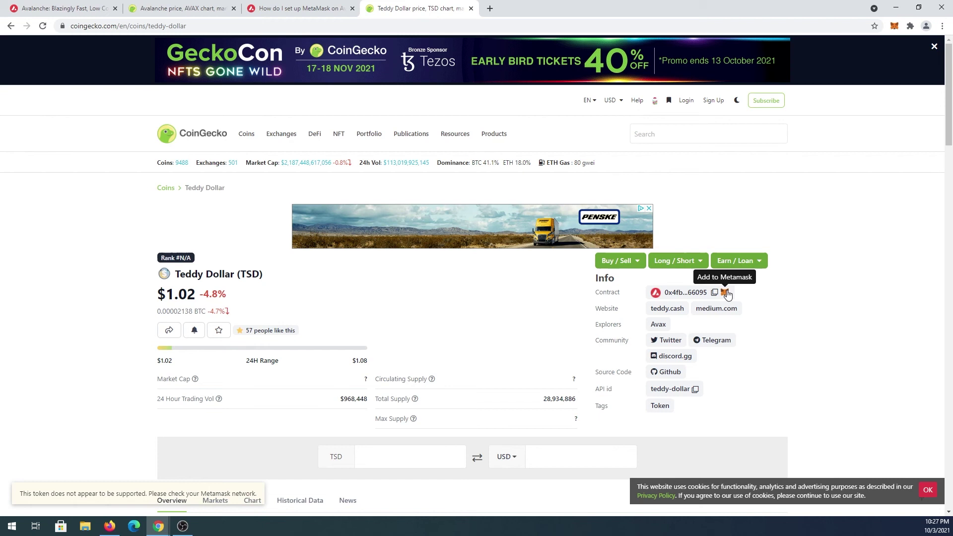
left_click(714, 293)
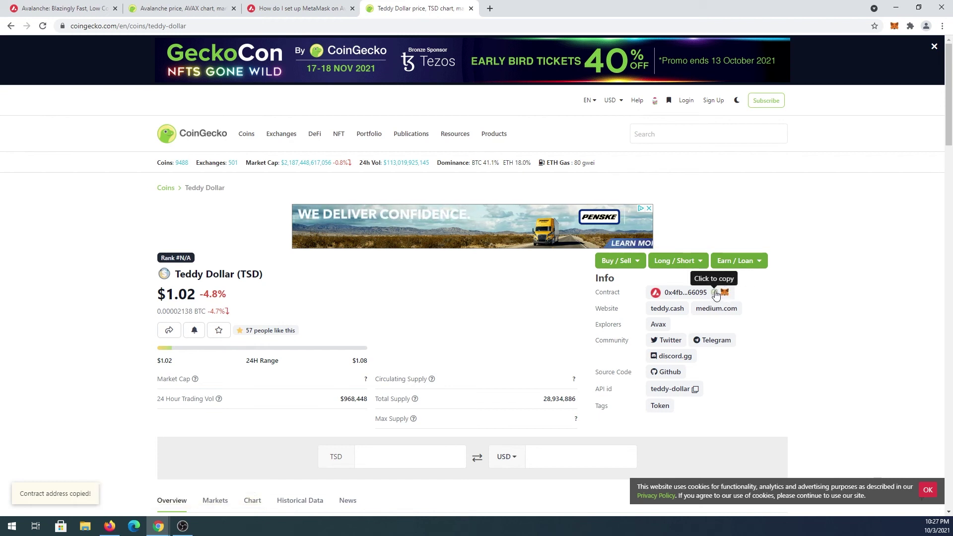
left_click(896, 28)
Step: Paste the Teddy Dollar contract address into Add Token and confirm TSD in the asset list
scroll(817, 291, "down", 3)
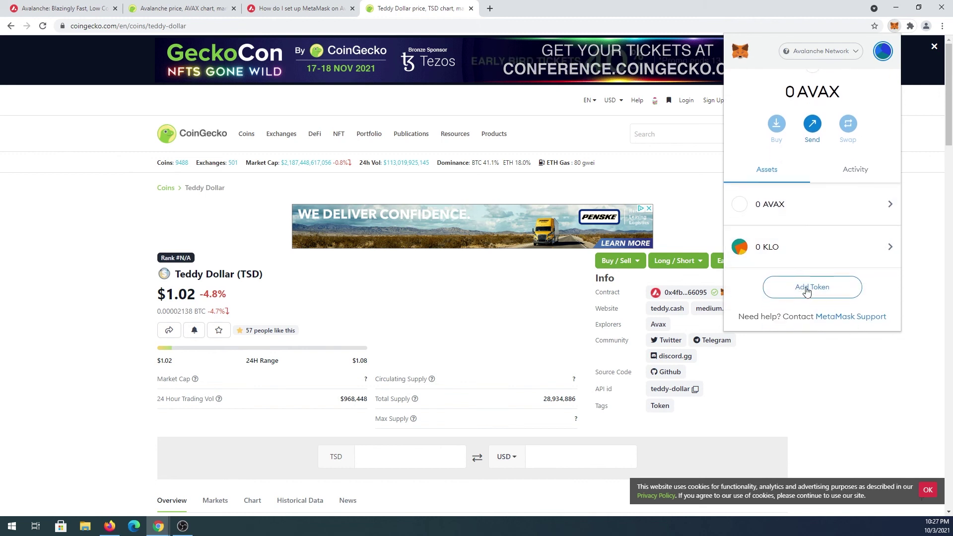
left_click(811, 290)
right_click(764, 161)
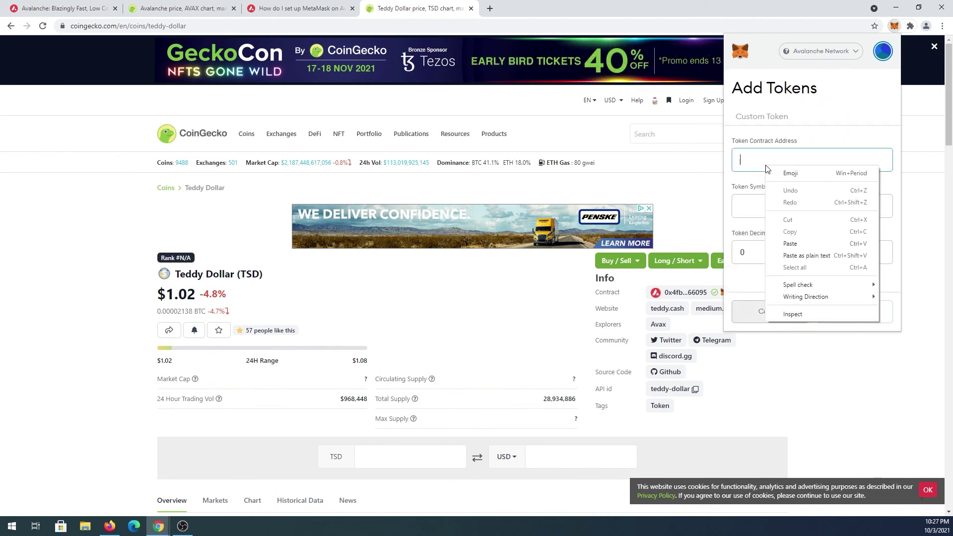
left_click(794, 243)
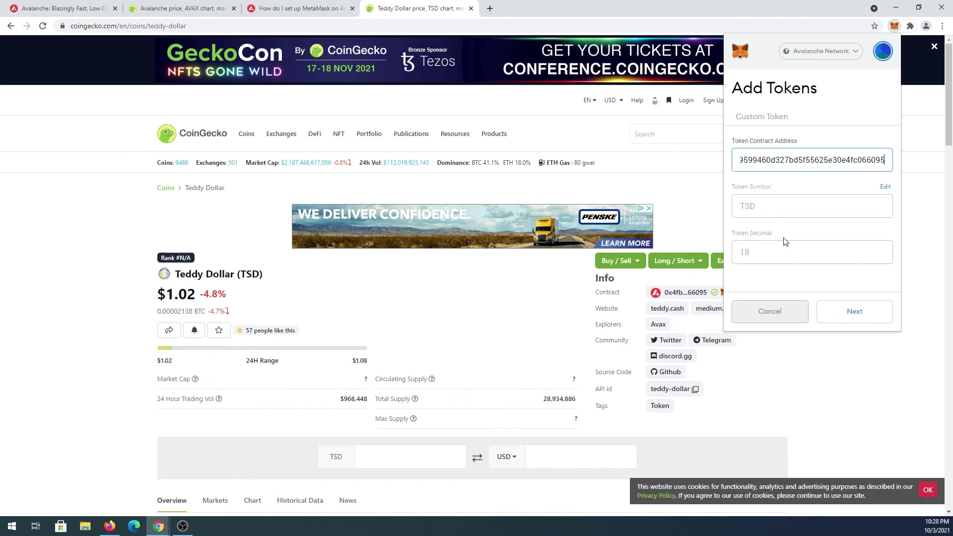
left_click(856, 310)
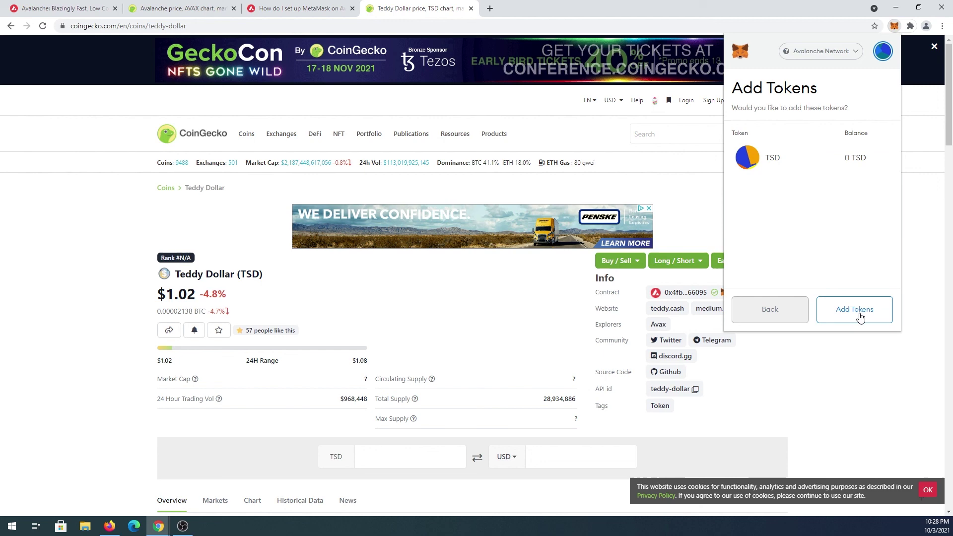
left_click(858, 316)
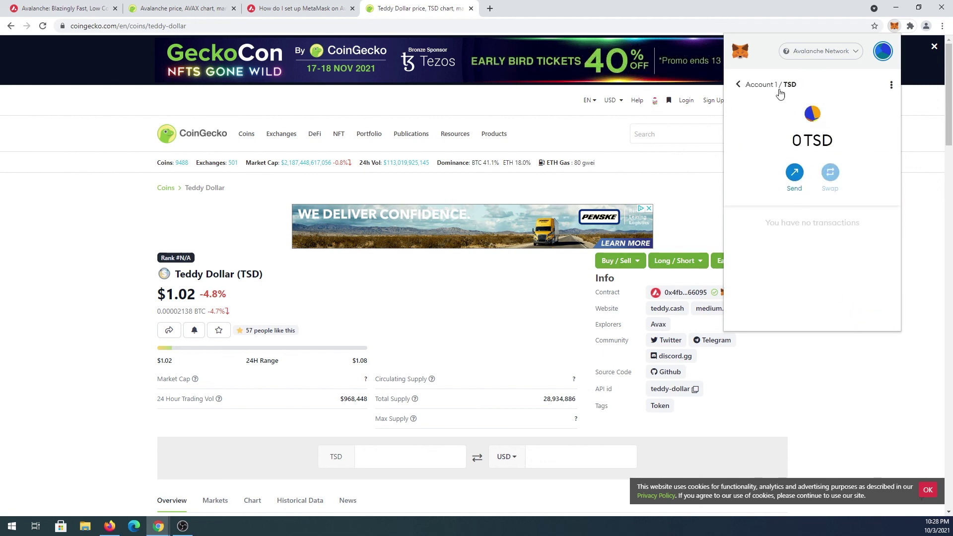
left_click(750, 85)
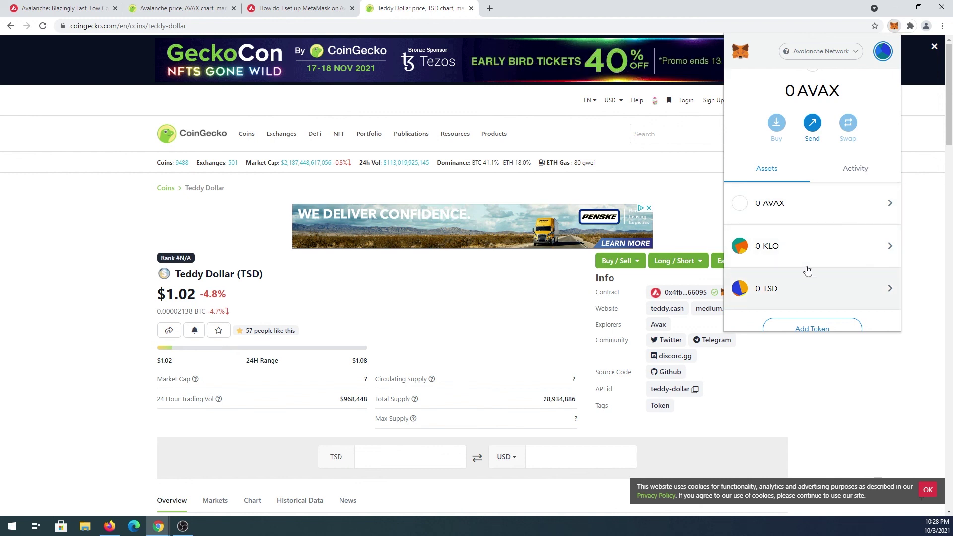
scroll(807, 268, "up", 2)
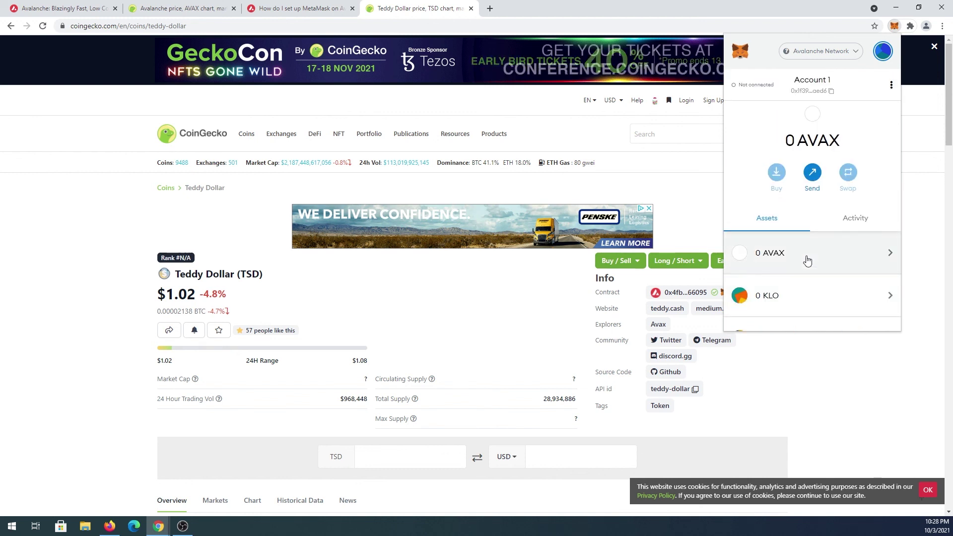